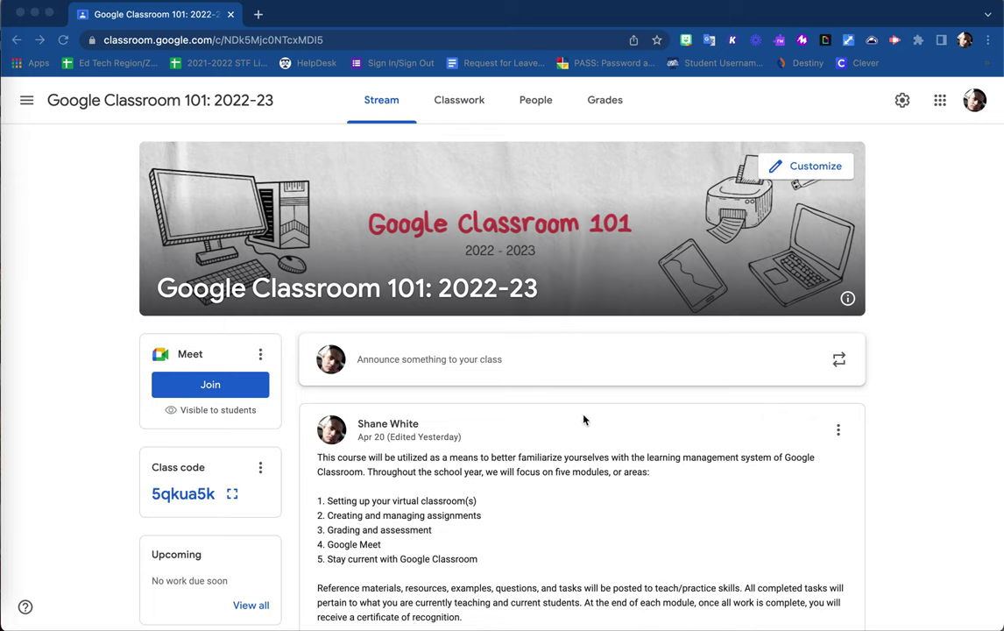
Open a blank announcement to All students on the Google Classroom 101: 2022-23 stream.
scroll(896, 347, down, 5)
scroll(896, 347, down, 5)
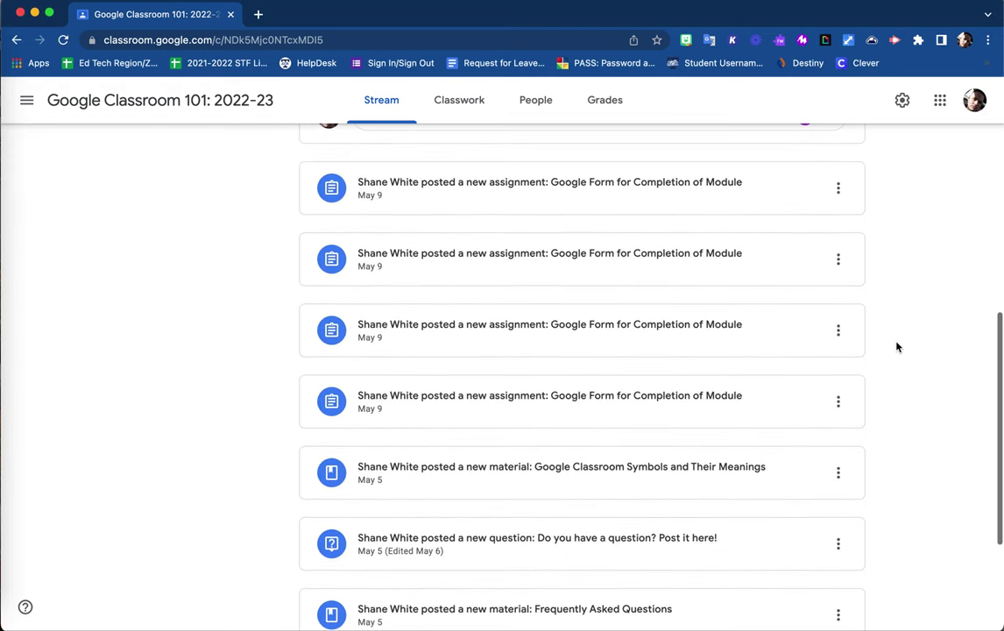
scroll(896, 347, up, 1)
scroll(896, 347, up, 3)
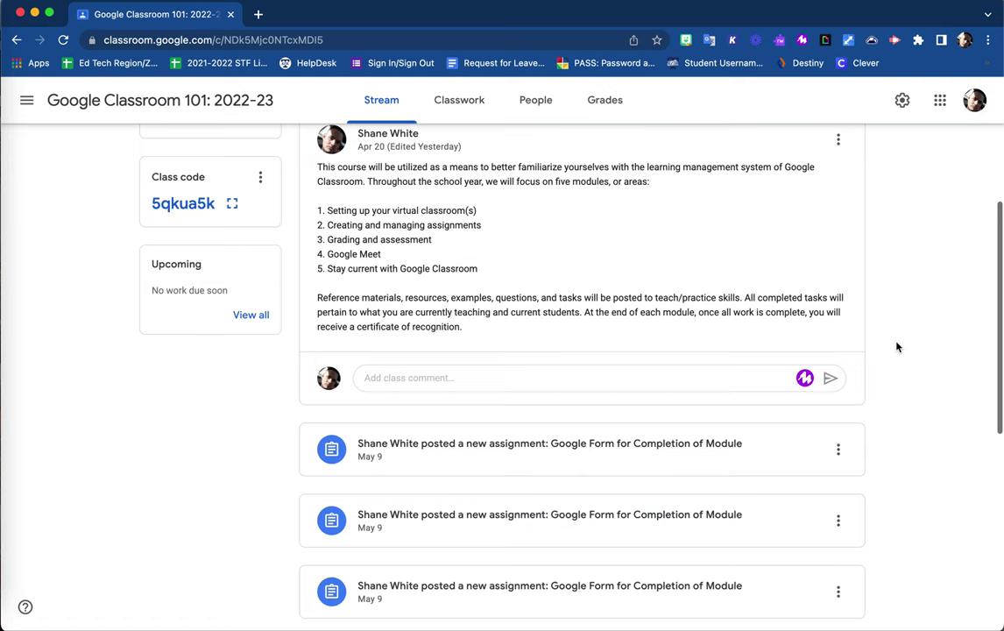
scroll(896, 347, down, 1)
scroll(897, 347, down, 4)
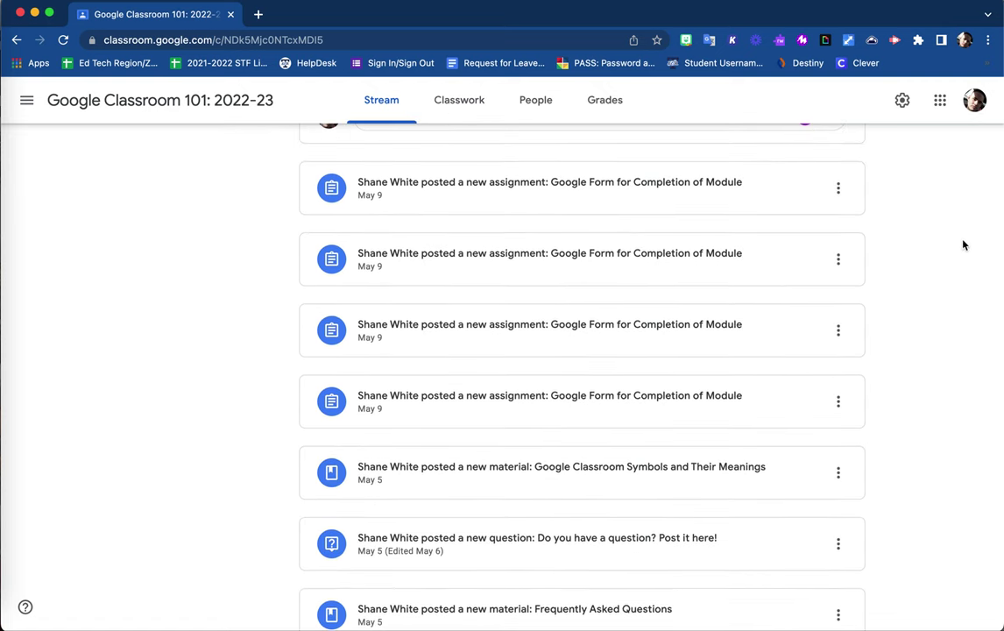
scroll(963, 246, up, 5)
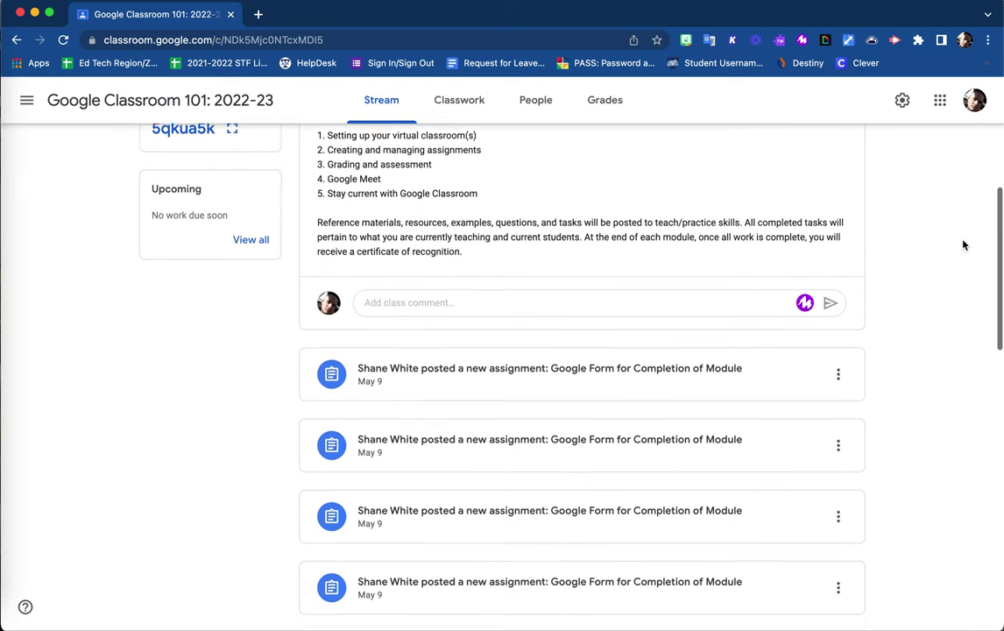
scroll(963, 245, up, 3)
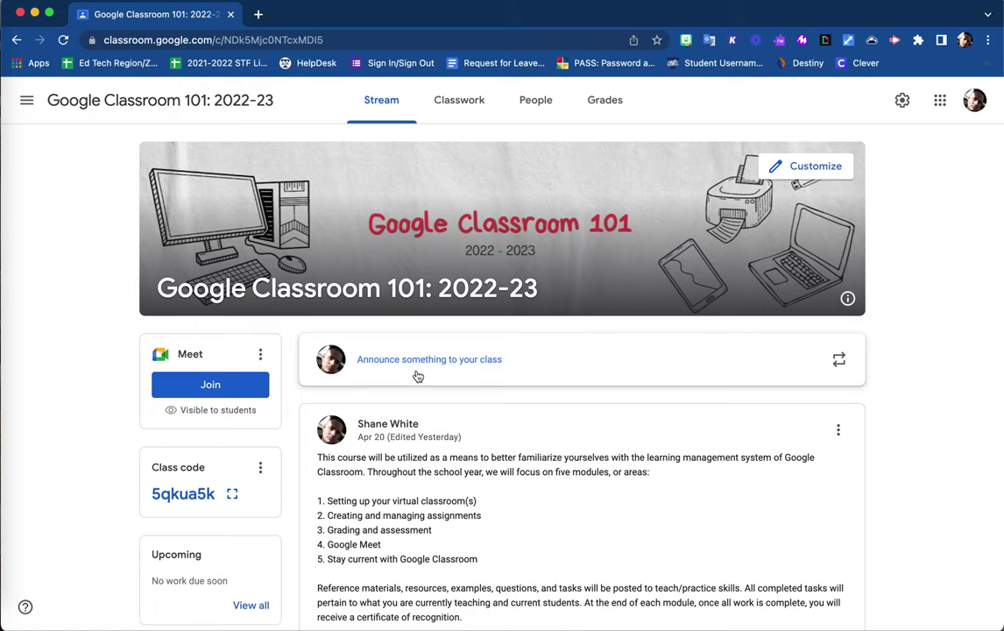
click(512, 368)
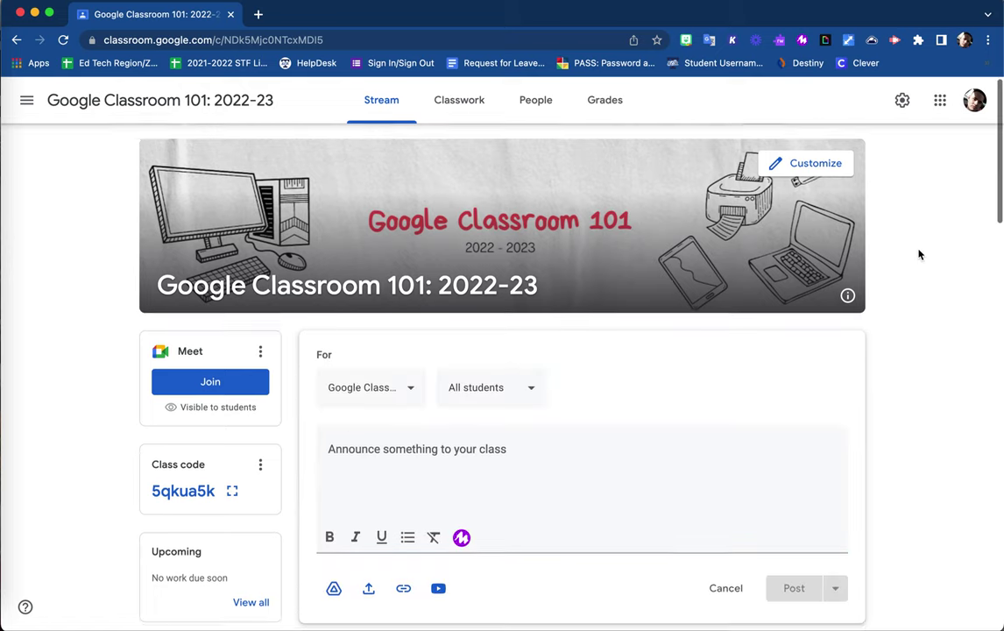
scroll(919, 255, down, 1)
scroll(919, 254, down, 2)
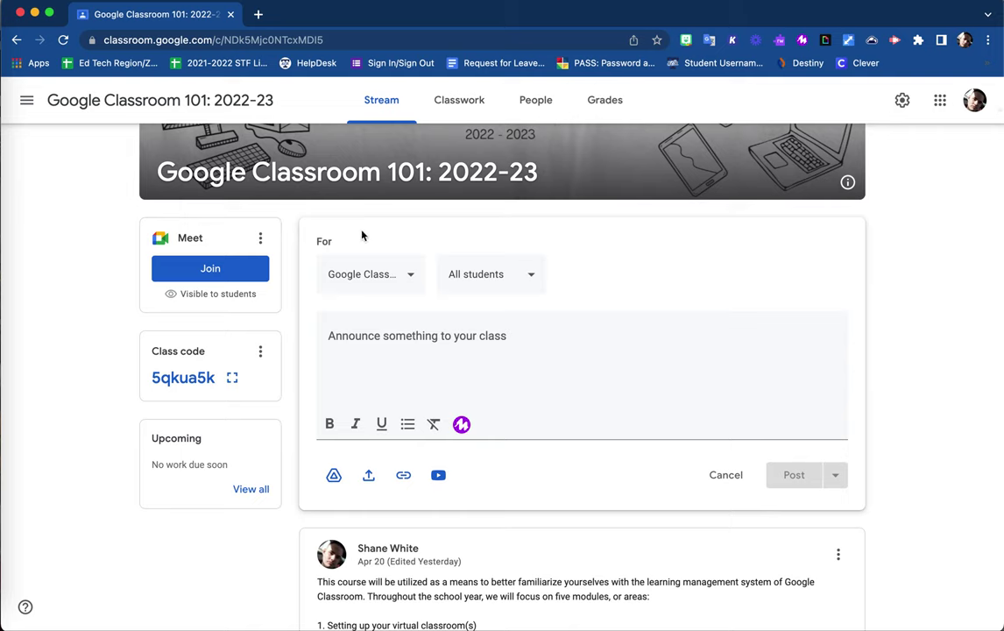
click(394, 284)
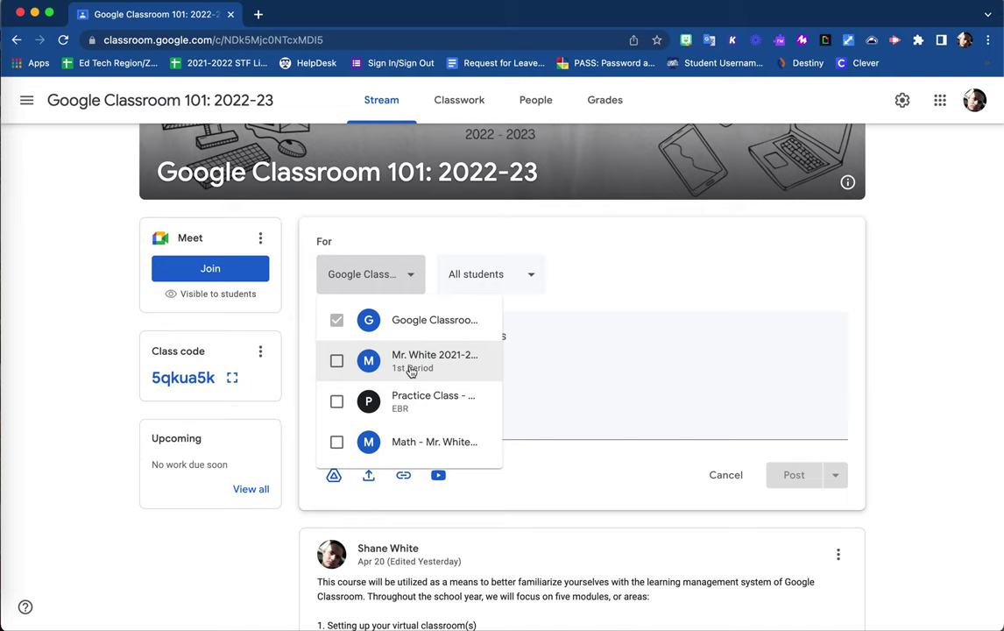
click(592, 258)
click(522, 277)
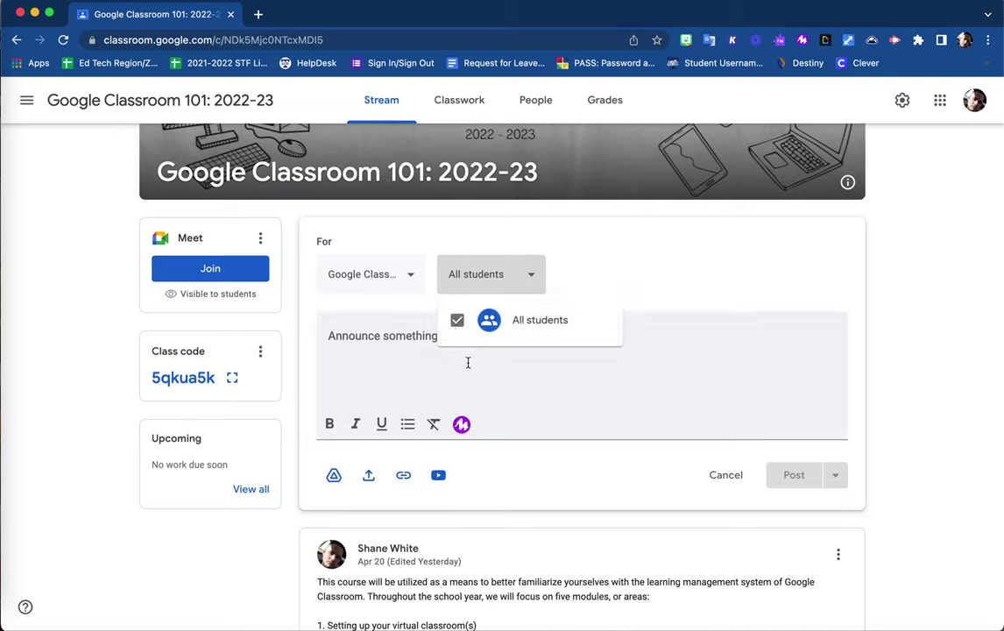
click(685, 289)
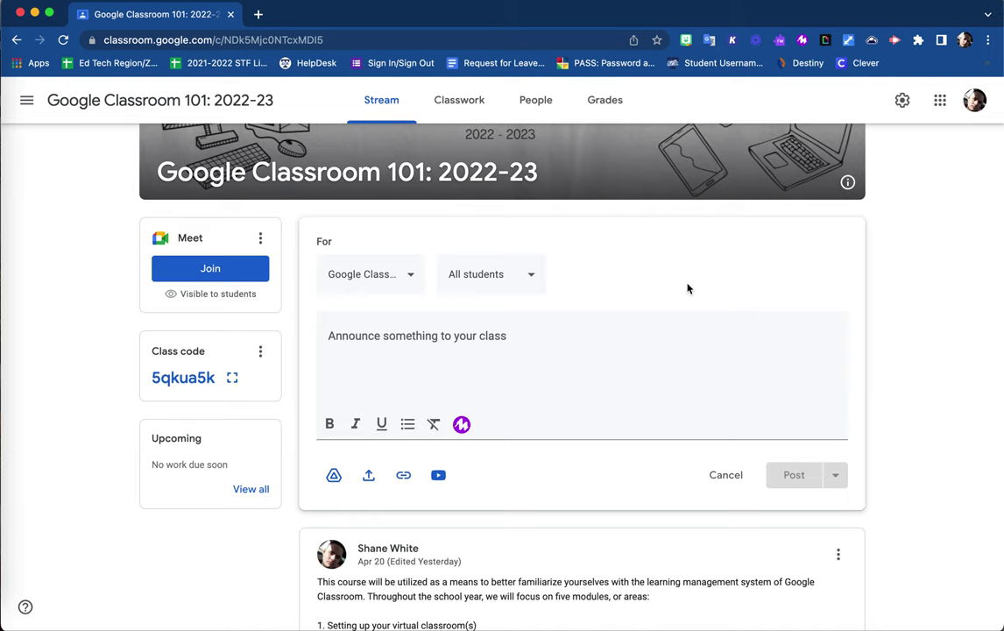
click(417, 346)
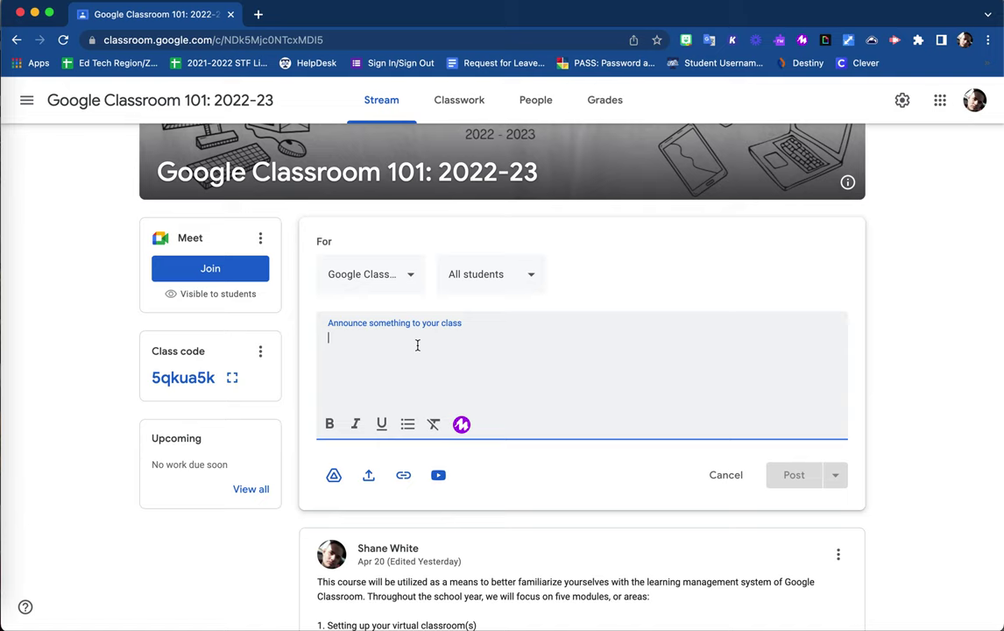
Write that the end-of-school-year party is next Monday and students should remember to bring treats.
text(Our classroom end )
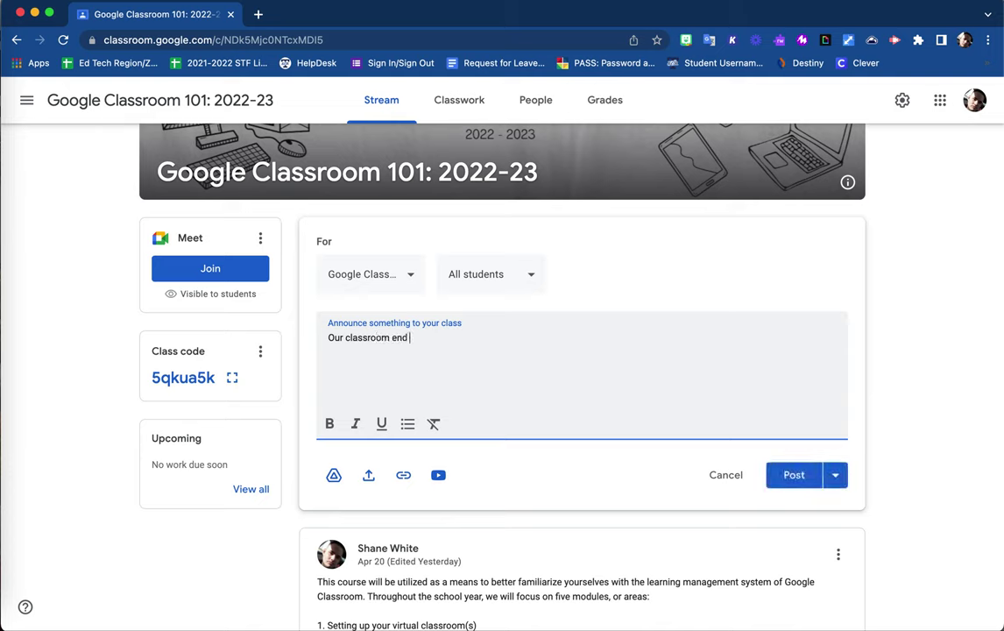
text(of the school year party will take place next Monday. )
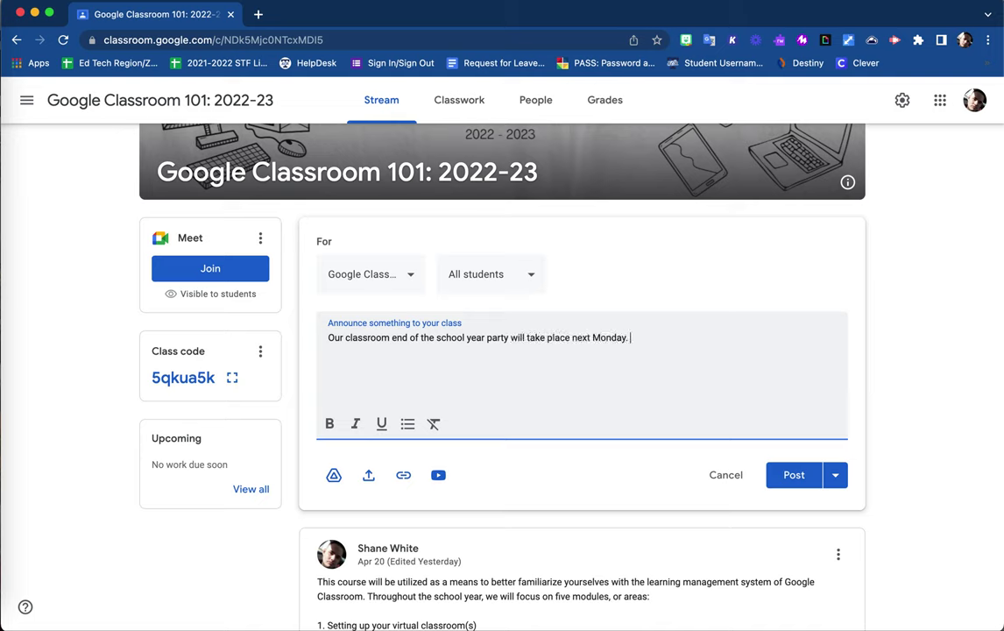
text(Please remember to bring in yo)
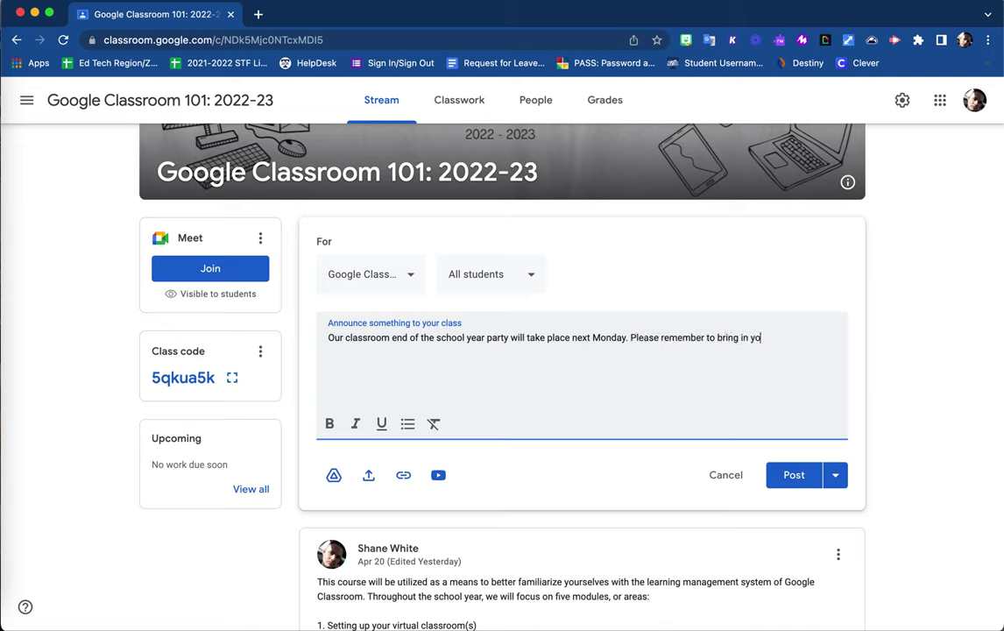
text(ur treats for everyone!)
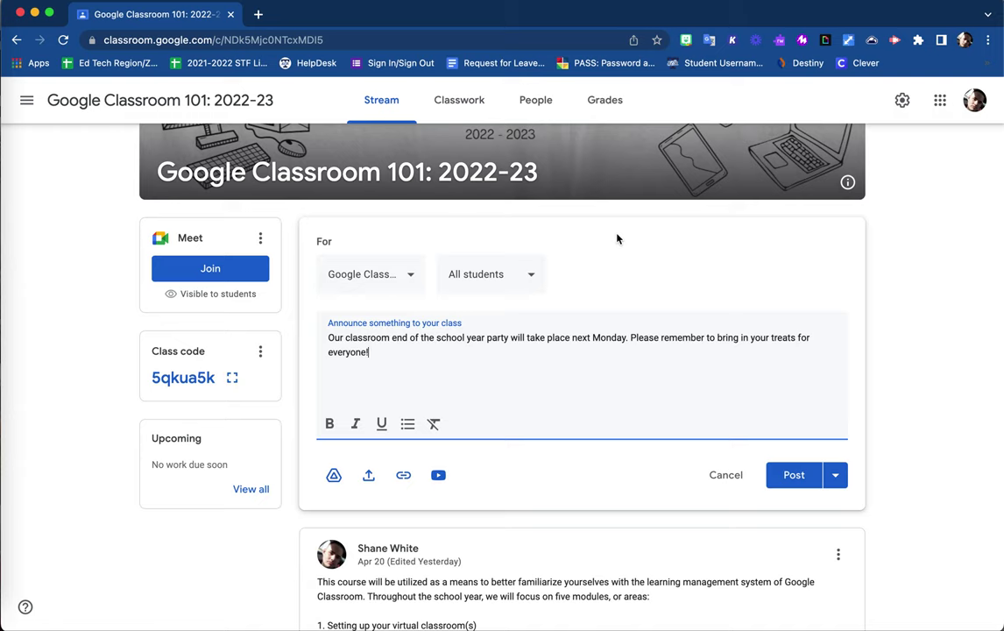
click(834, 475)
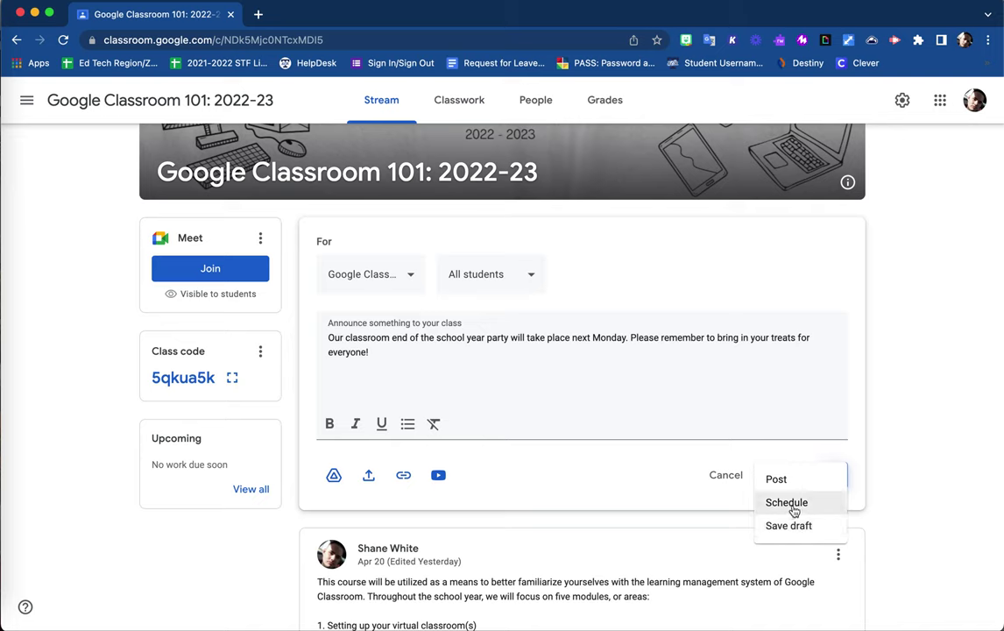
Schedule the party announcement for May 27 at 8:00 AM.
click(788, 504)
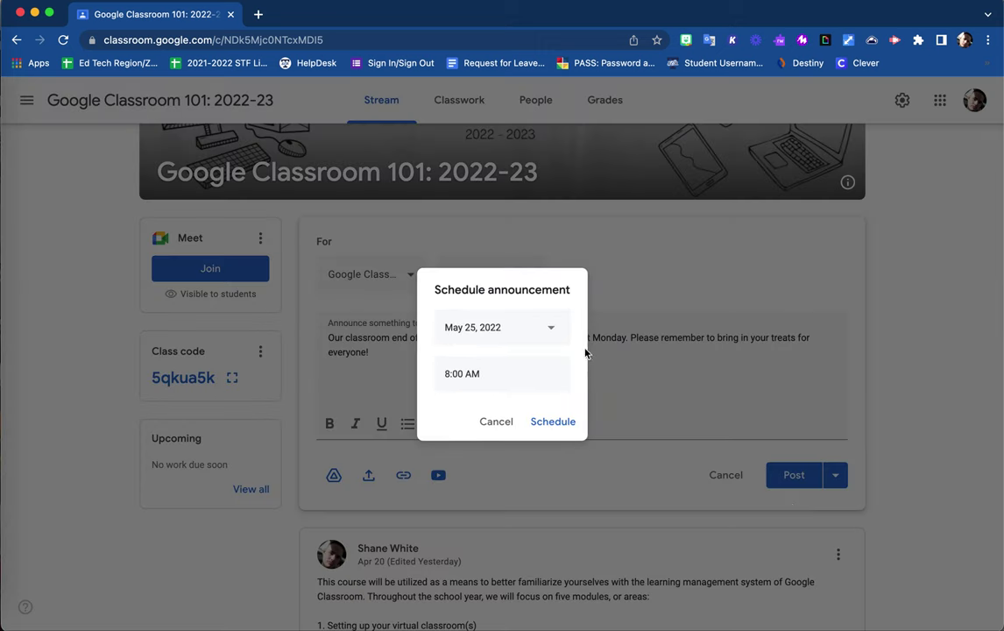
click(551, 327)
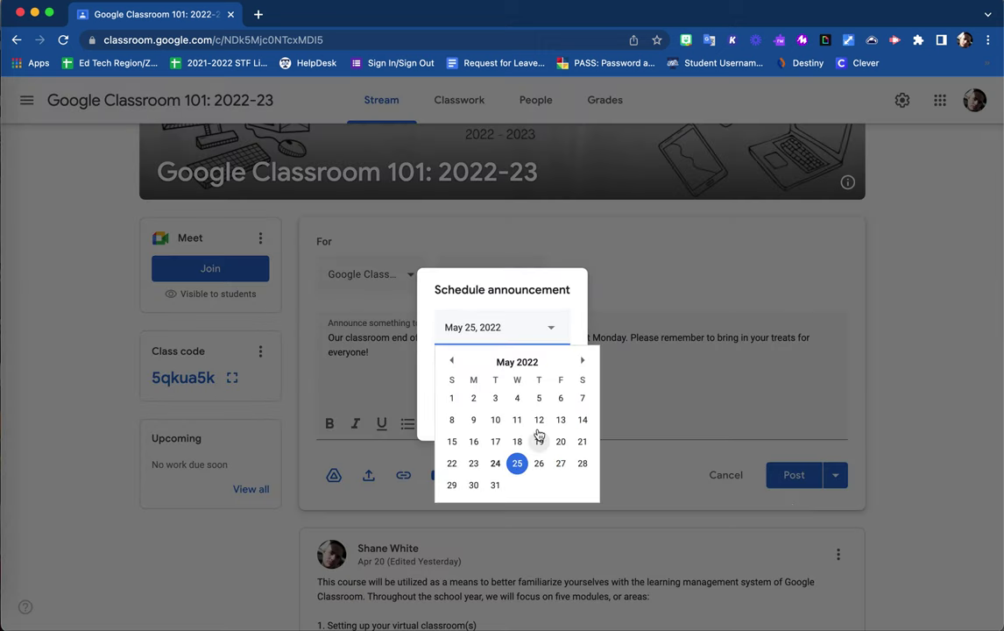
click(561, 463)
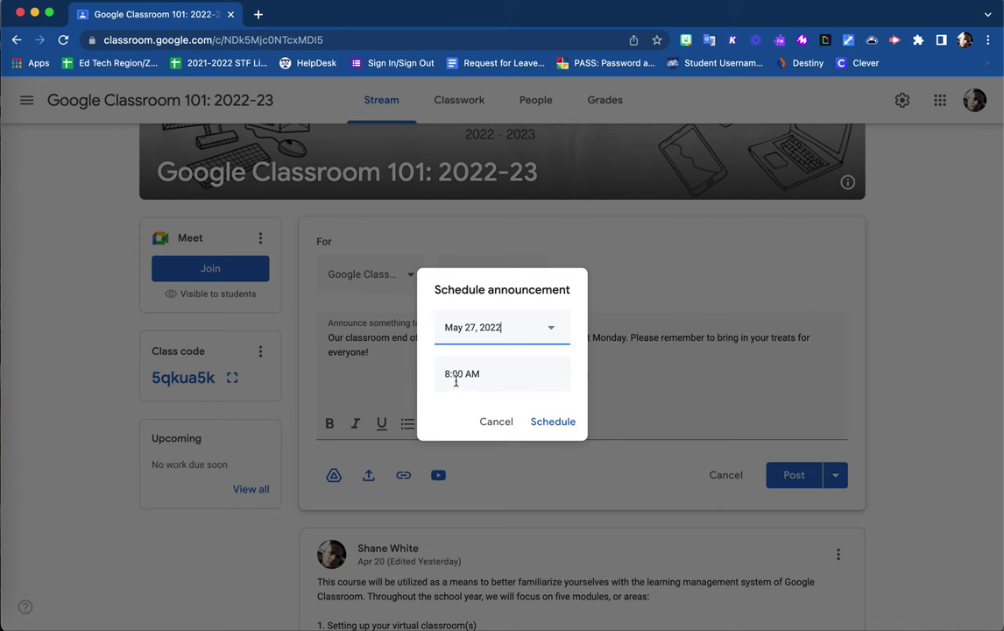
click(554, 424)
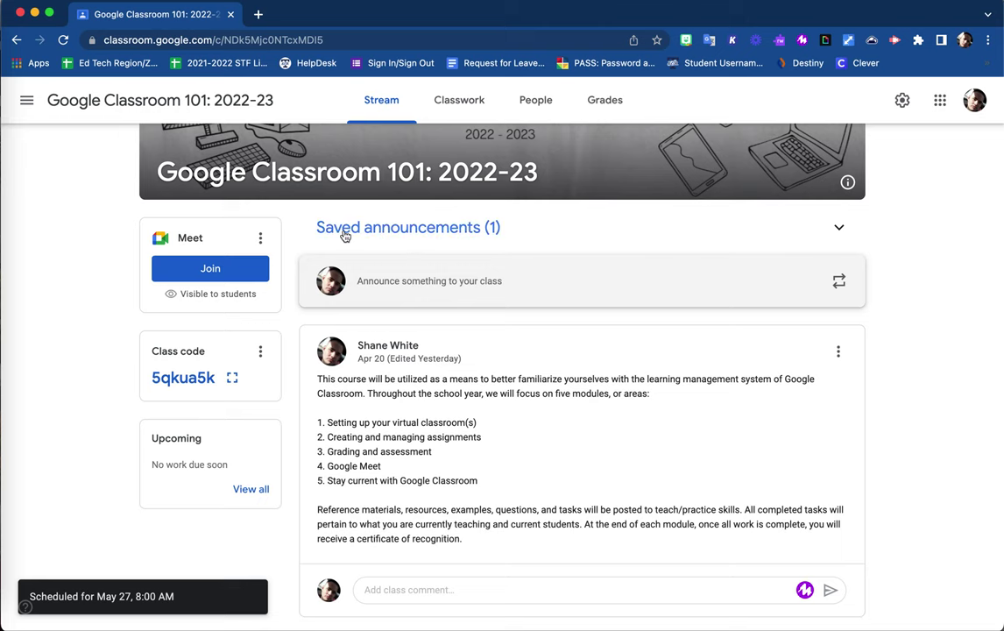
Expand Saved announcements and review the party post scheduled for May 27, 8:00 AM.
click(455, 240)
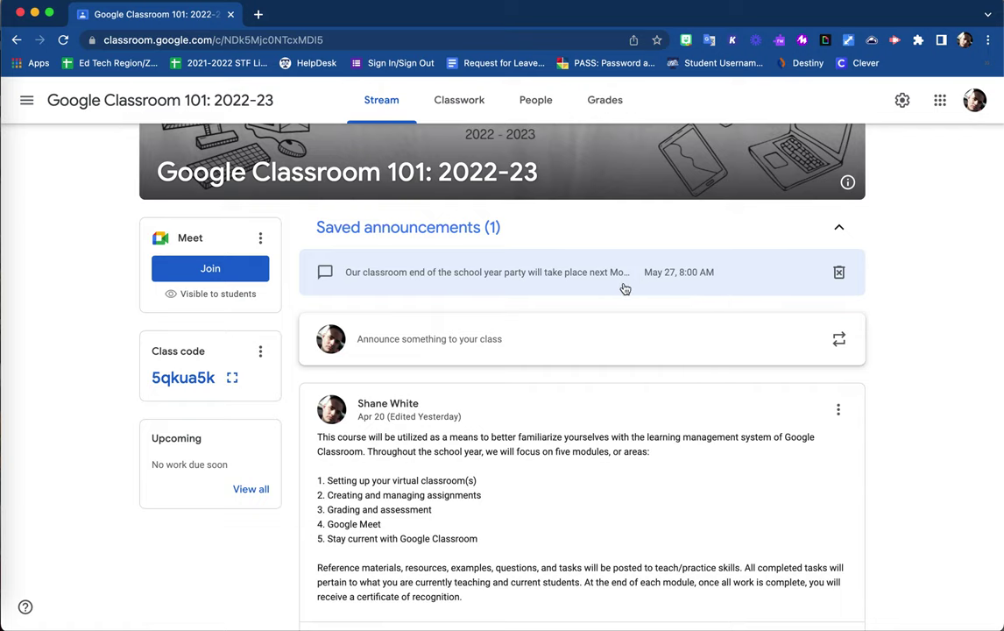
click(682, 274)
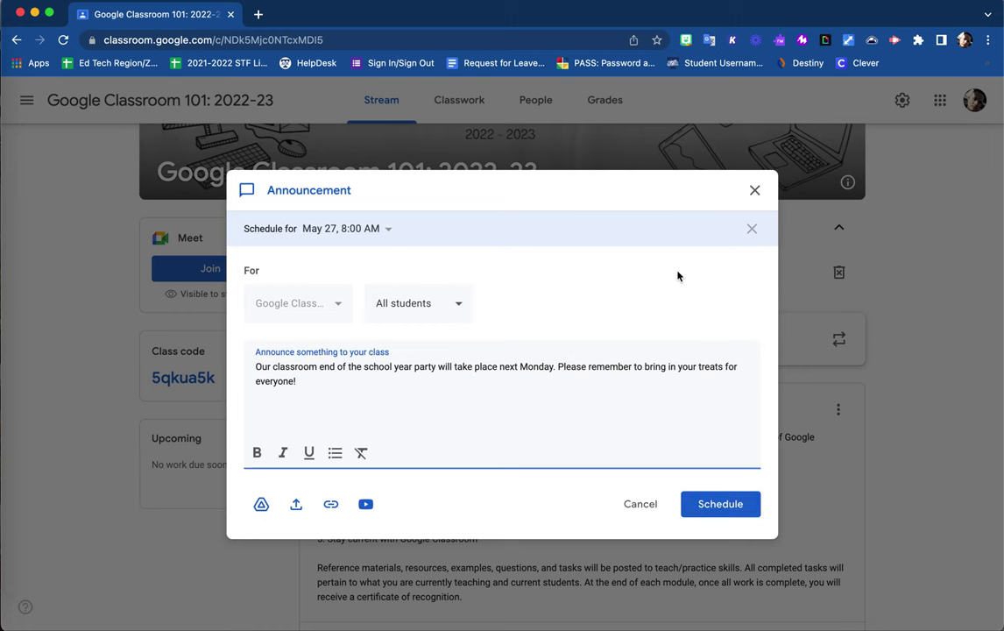
click(755, 190)
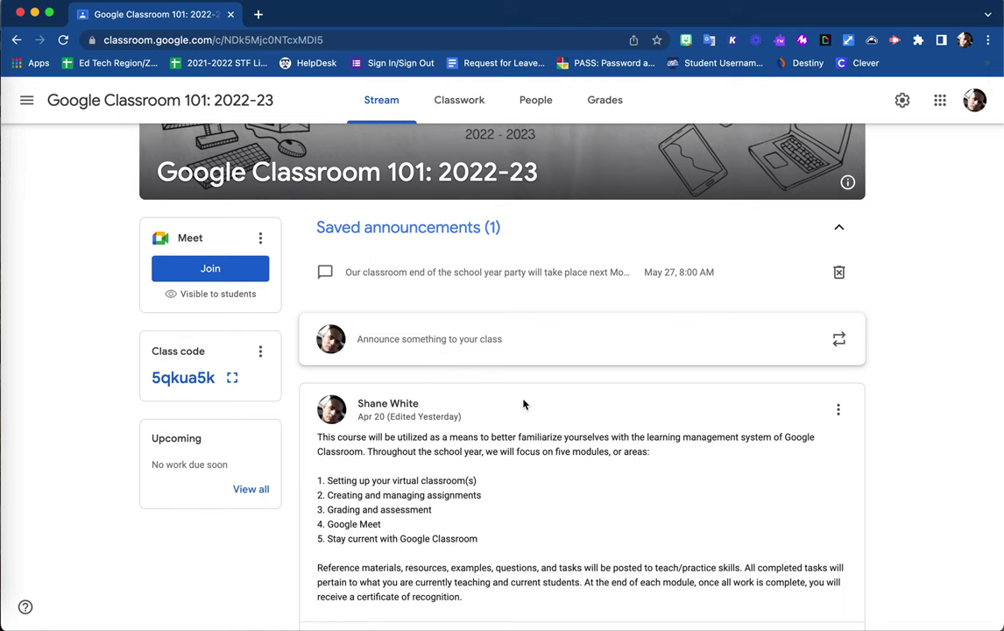
scroll(896, 365, down, 3)
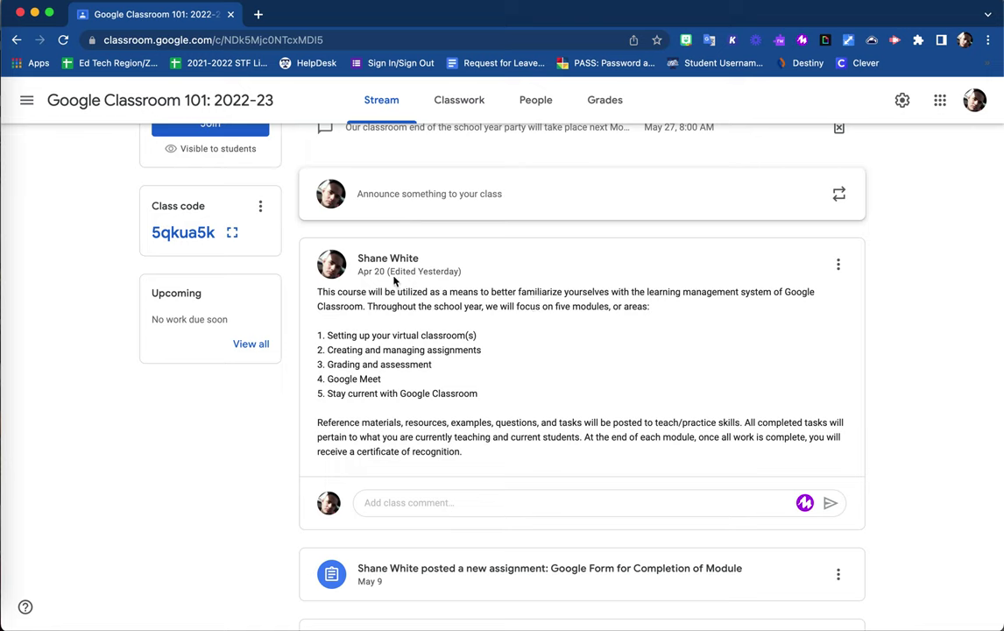
drag(390, 271, 456, 275)
click(481, 278)
click(839, 268)
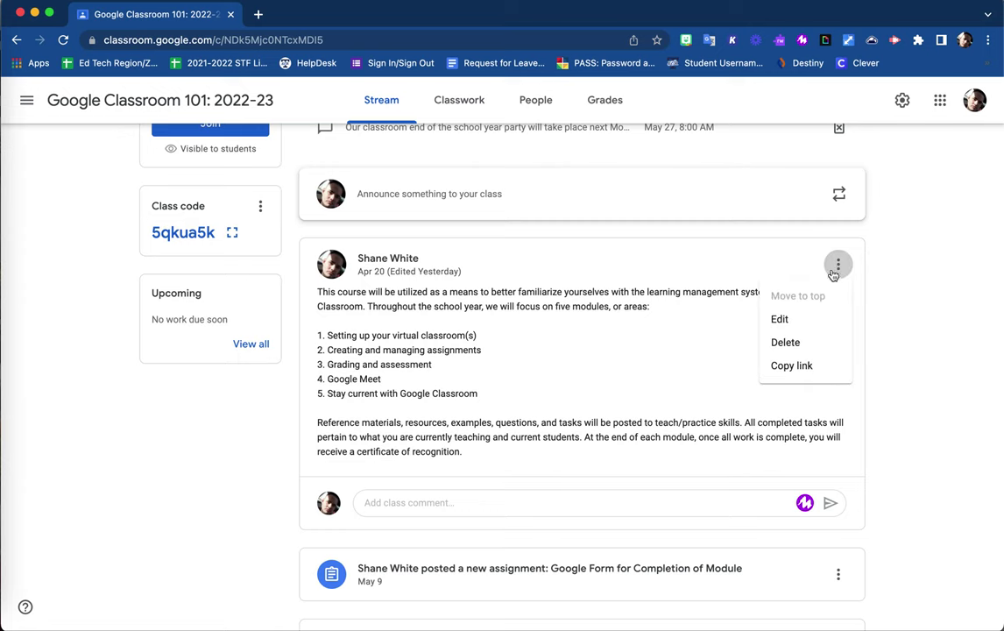
click(780, 320)
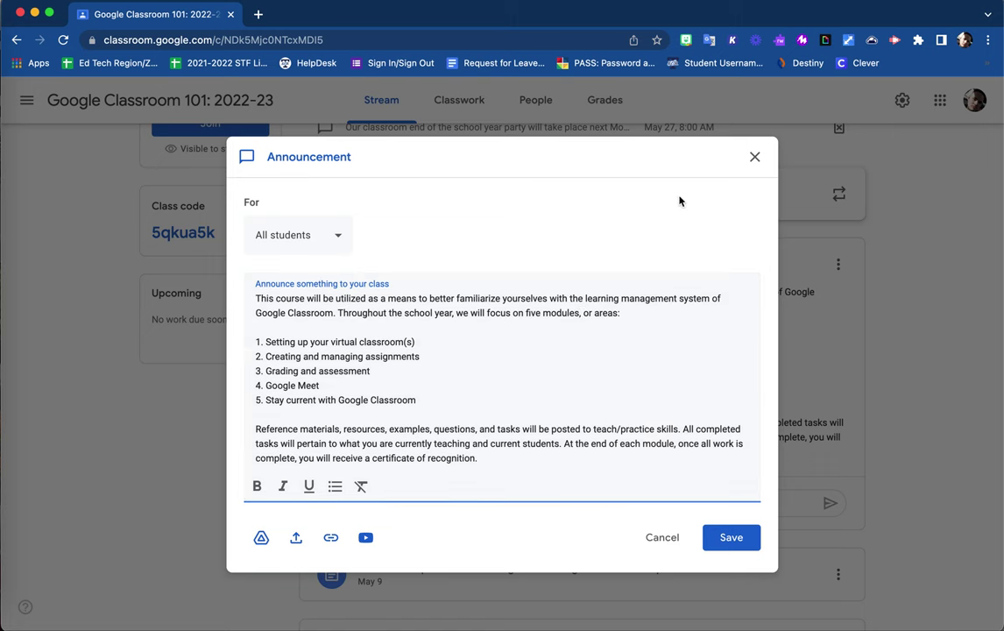
click(755, 157)
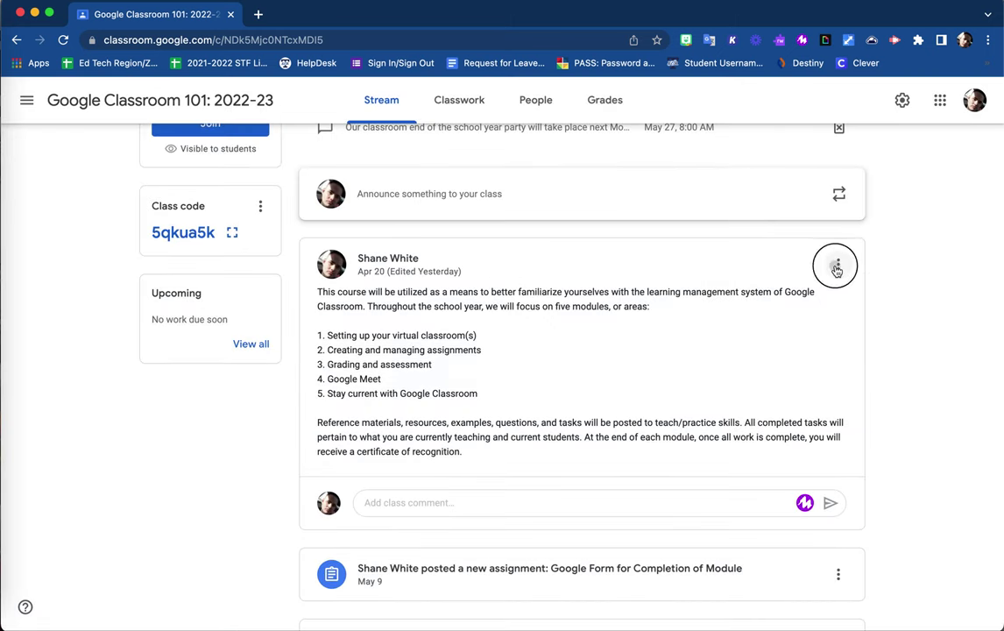
click(836, 266)
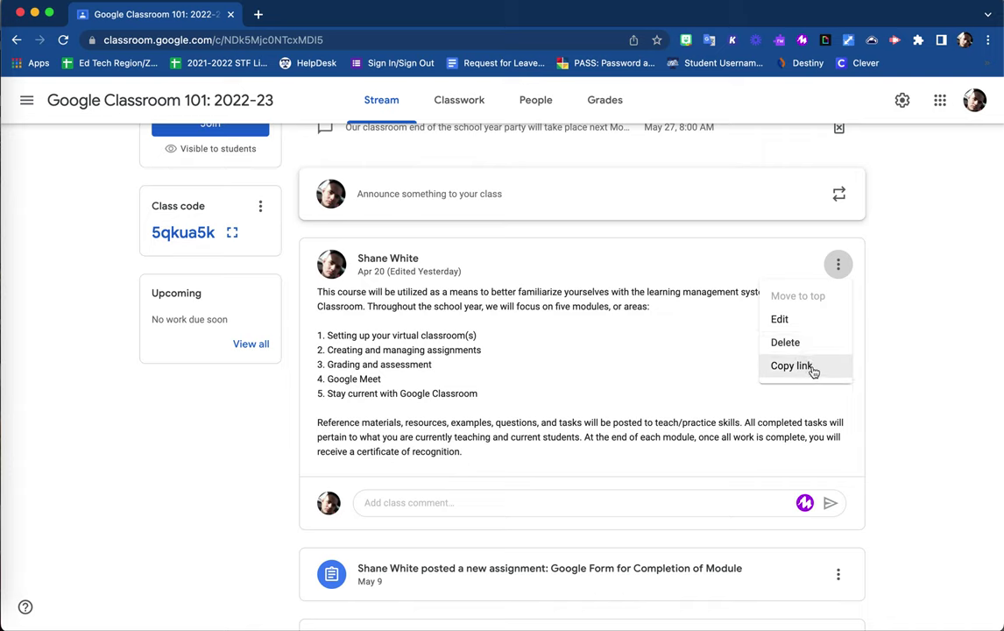
click(895, 340)
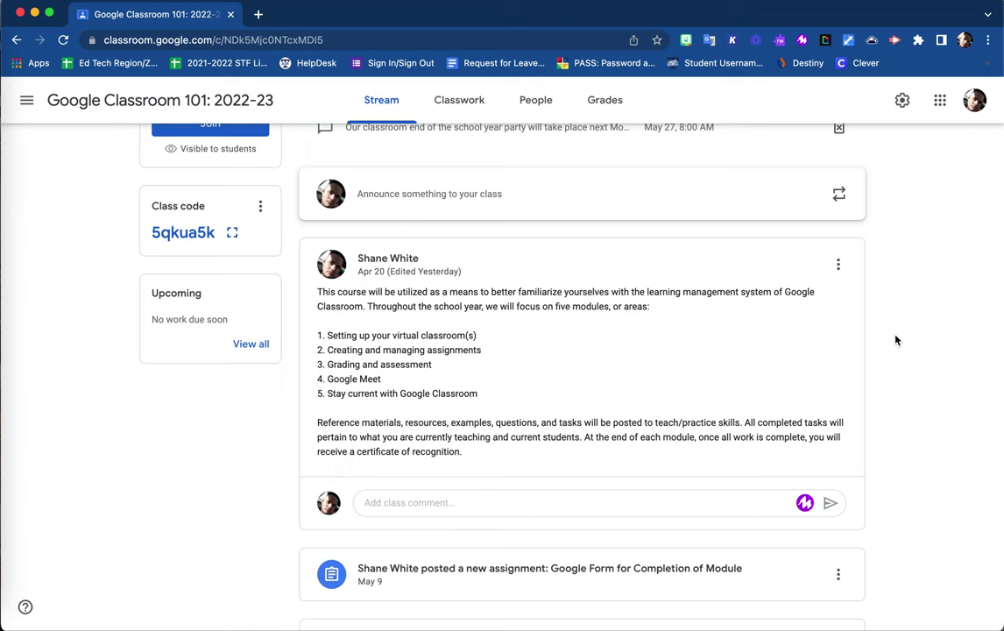
scroll(896, 340, down, 1)
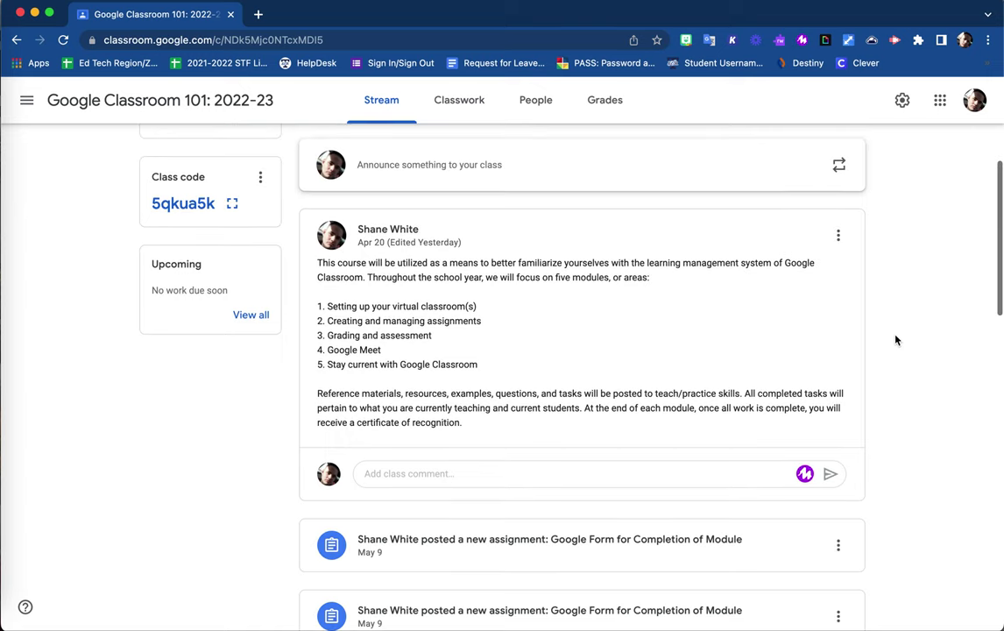